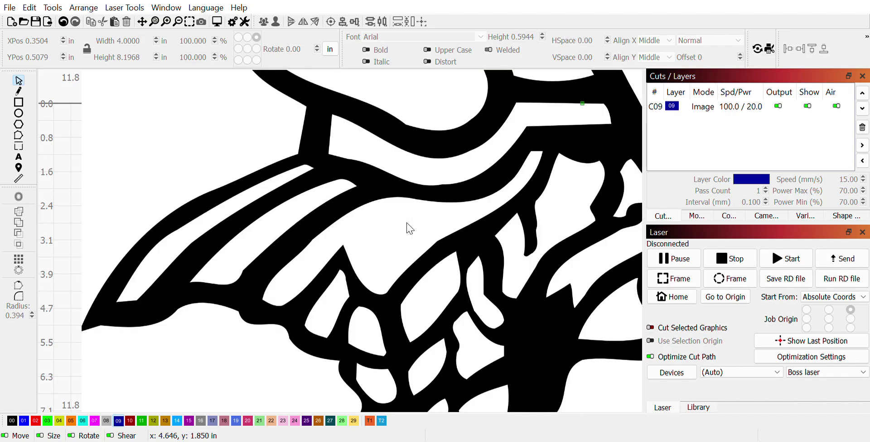
Select the Viking head image and trace it into vector outlines on a C09 Line layer.
scroll(409, 228, "down", 5)
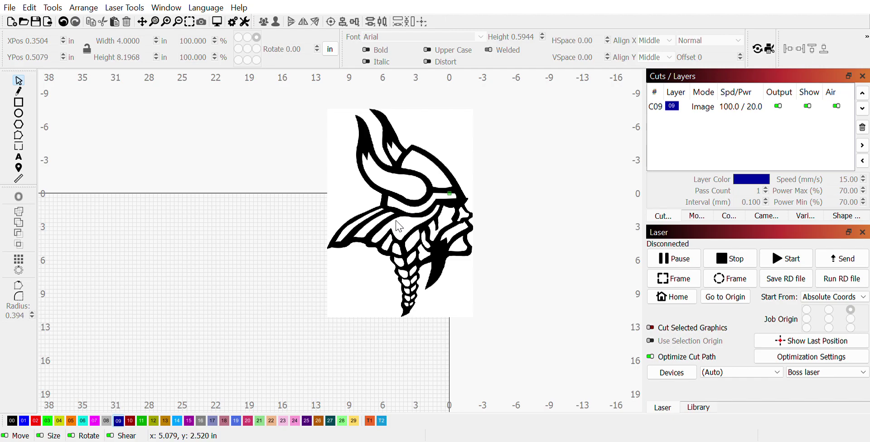
left_click(409, 212)
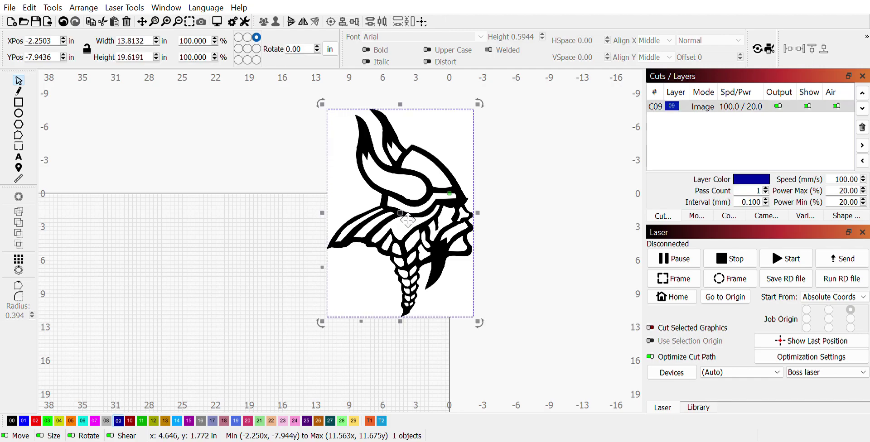
left_click_drag(408, 220, 319, 308)
scroll(181, 339, "up", 3)
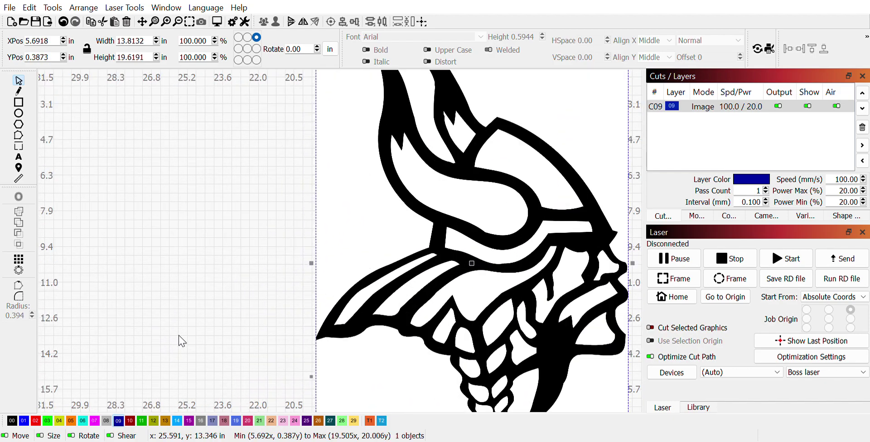
scroll(181, 340, "down", 2)
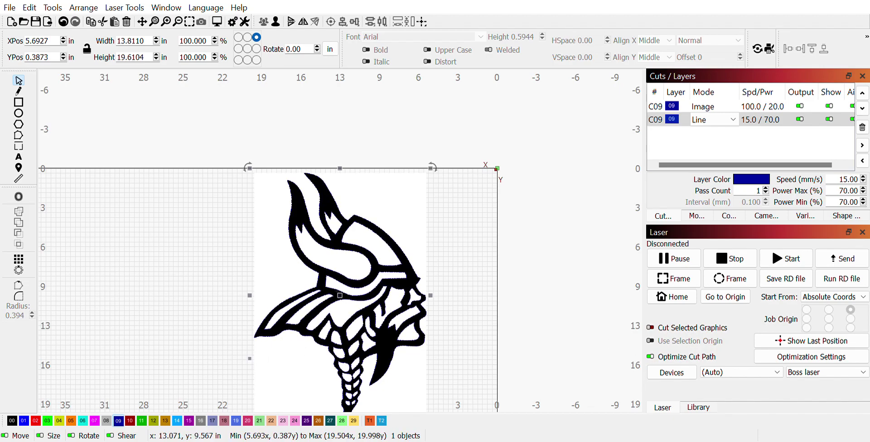
Move the traced outline to the left and delete the original Viking bitmap.
left_click_drag(351, 303, 148, 295)
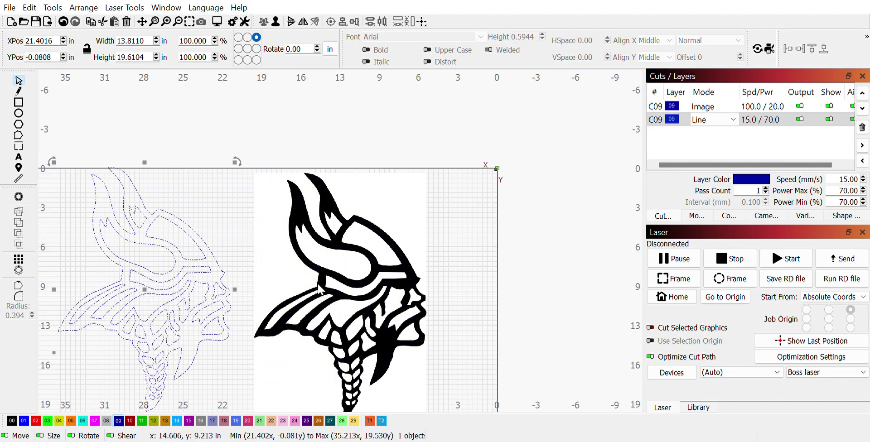
left_click(378, 308)
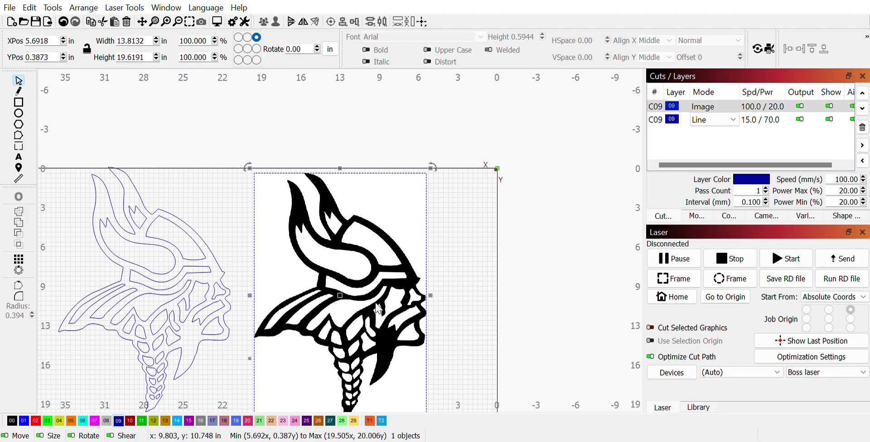
key("Delete")
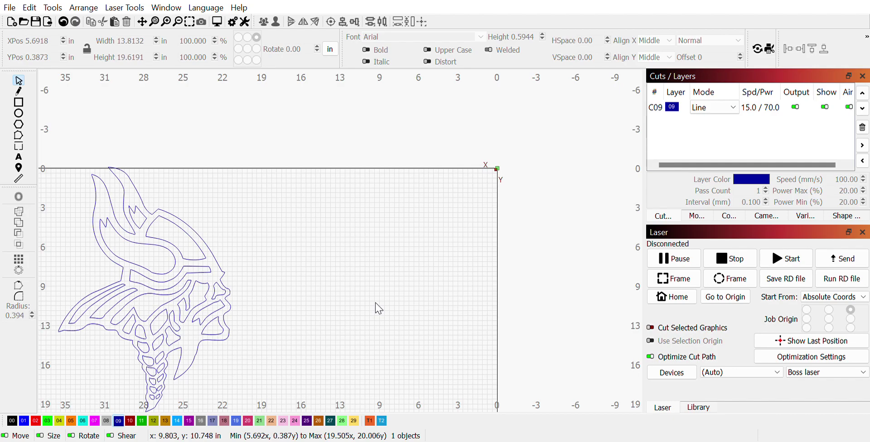
left_click(378, 308)
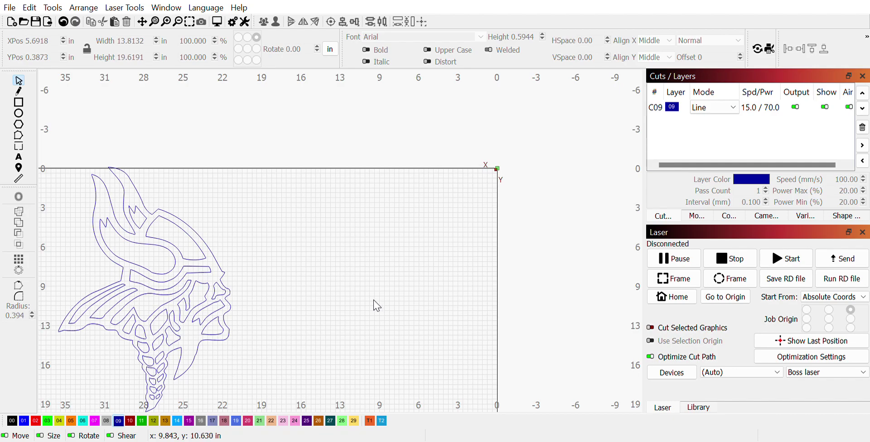
Draw a circle right of the outline, size it 4.0000 x 4.0000 inches, and delete a stray ellipse.
left_click(18, 114)
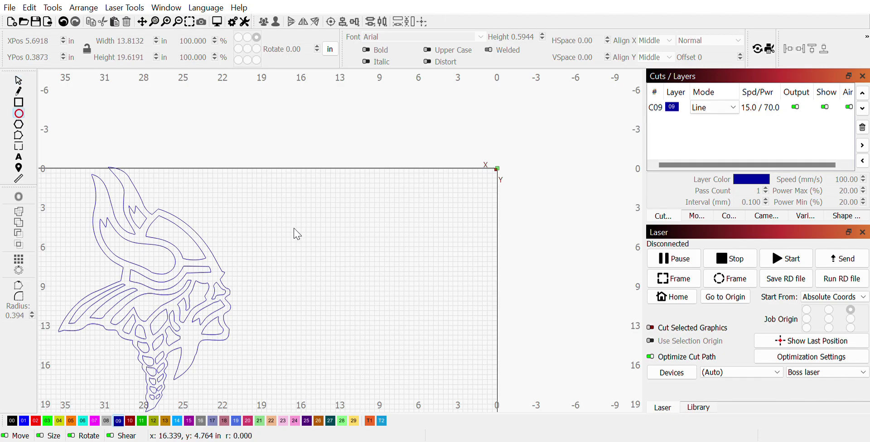
mouse_move(295, 230)
left_mouse_down()
mouse_move(334, 288)
mouse_move(347, 284)
left_mouse_up()
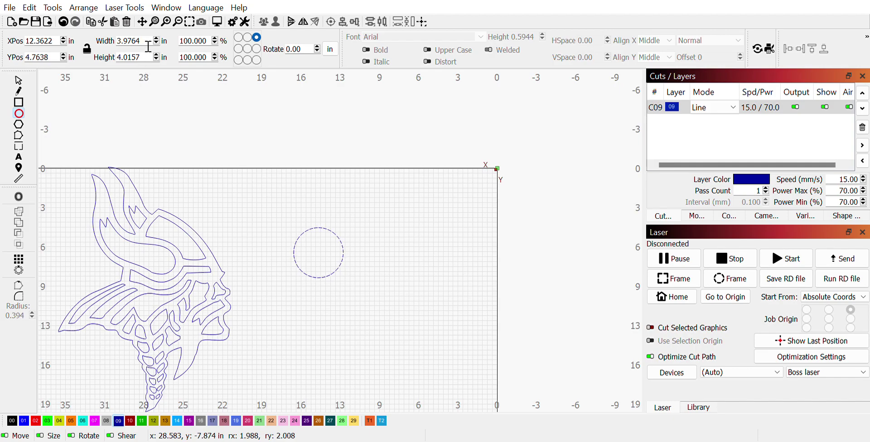
left_click(87, 49)
key("Tab")
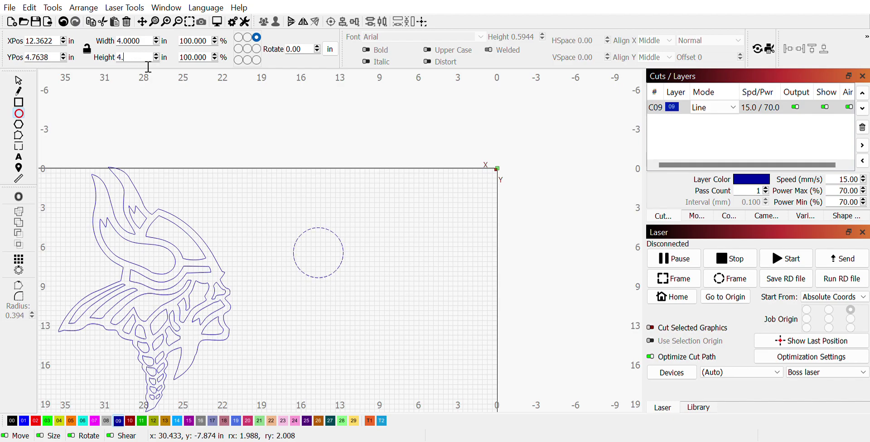
type("4.0000")
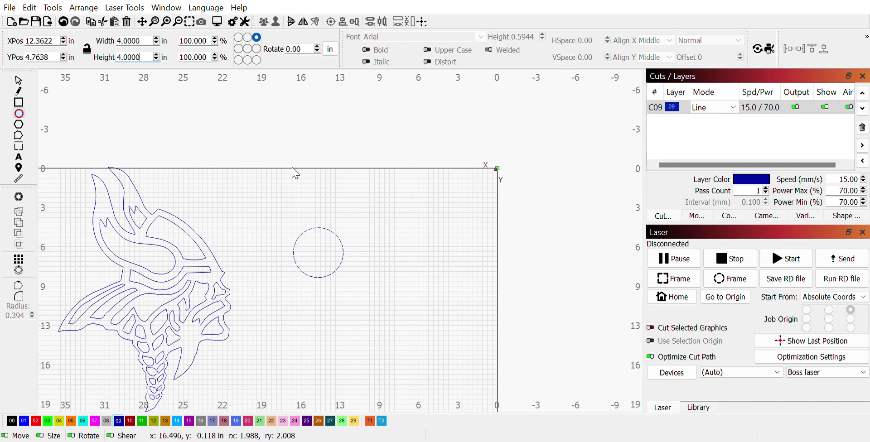
mouse_move(287, 167)
left_mouse_down()
mouse_move(267, 201)
mouse_move(208, 258)
mouse_move(198, 230)
left_mouse_up()
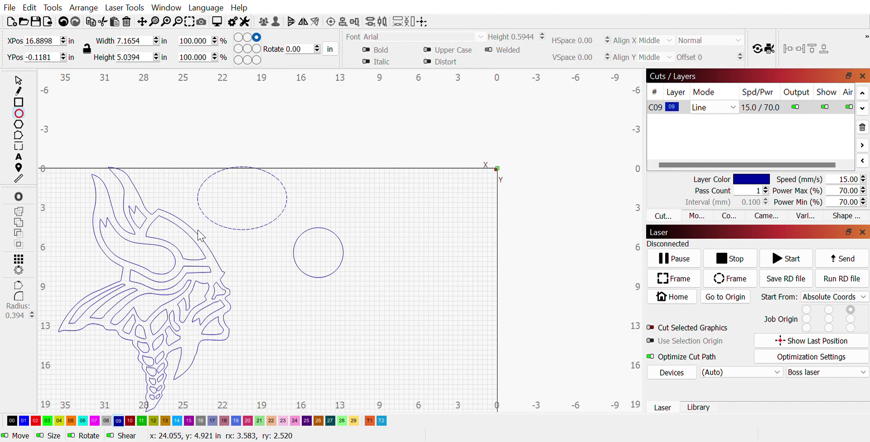
key("Delete")
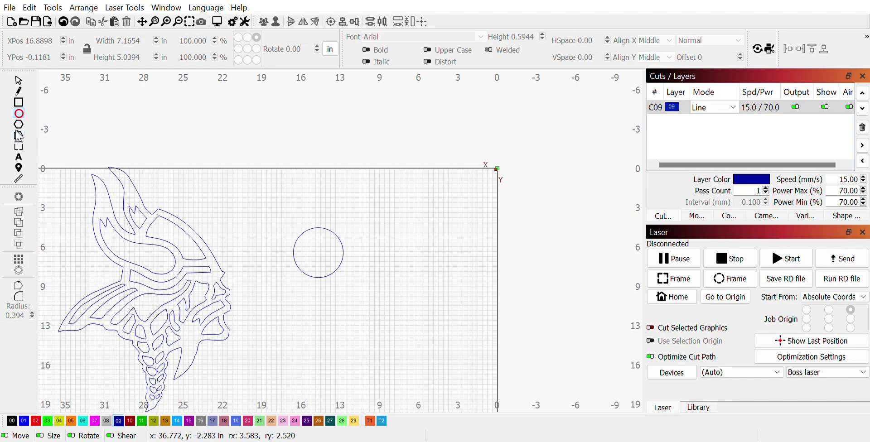
Scale down the traced Viking outline and centre it inside the 4-inch circle.
left_click(19, 82)
left_click_drag(61, 144, 247, 413)
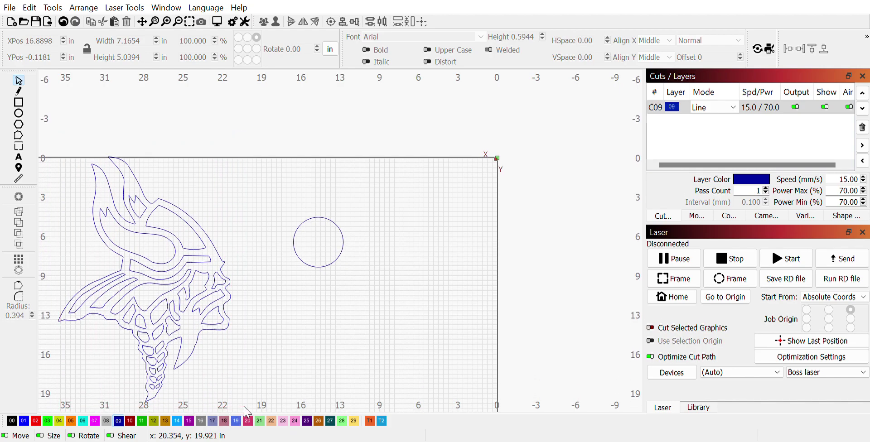
left_click(175, 333)
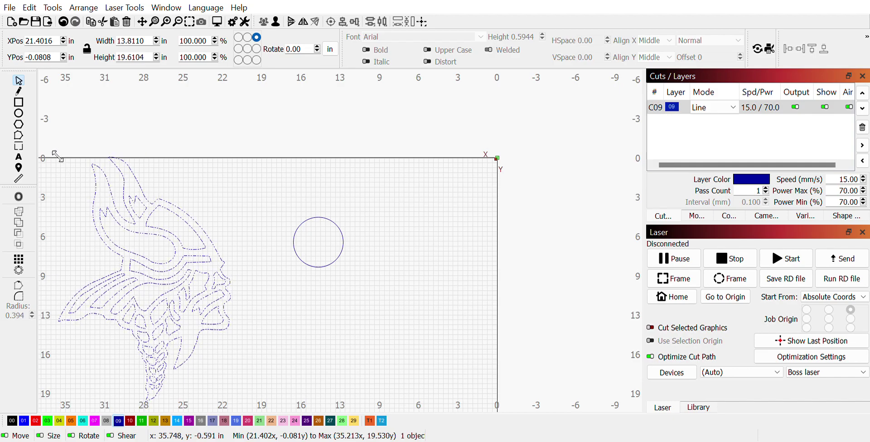
left_click_drag(57, 156, 257, 350)
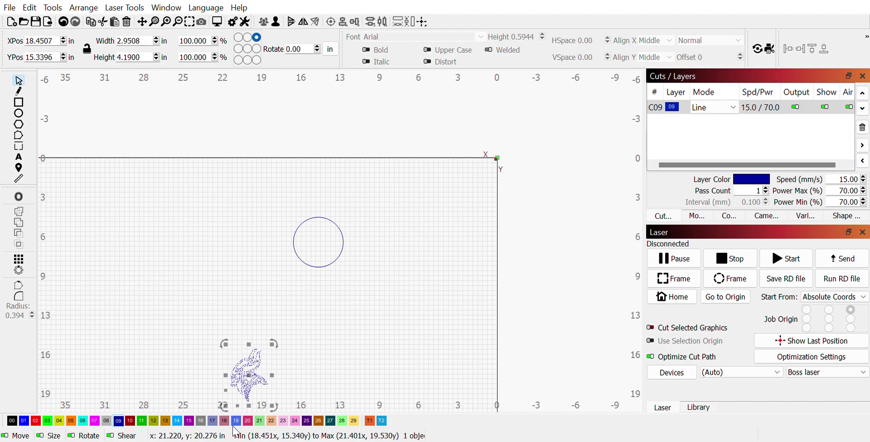
left_click_drag(246, 386, 321, 244)
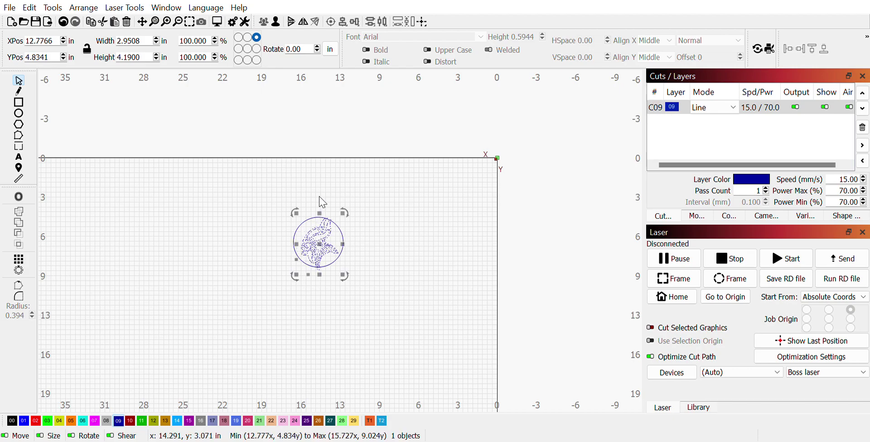
scroll(327, 191, "up", 2)
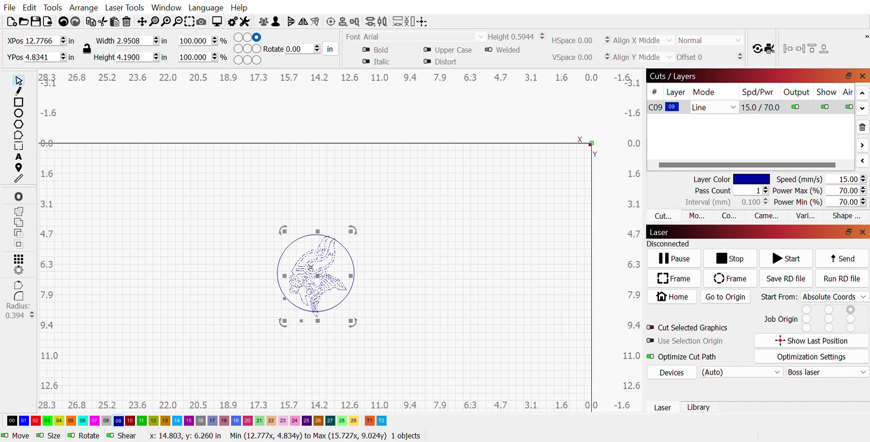
scroll(310, 268, "up", 2)
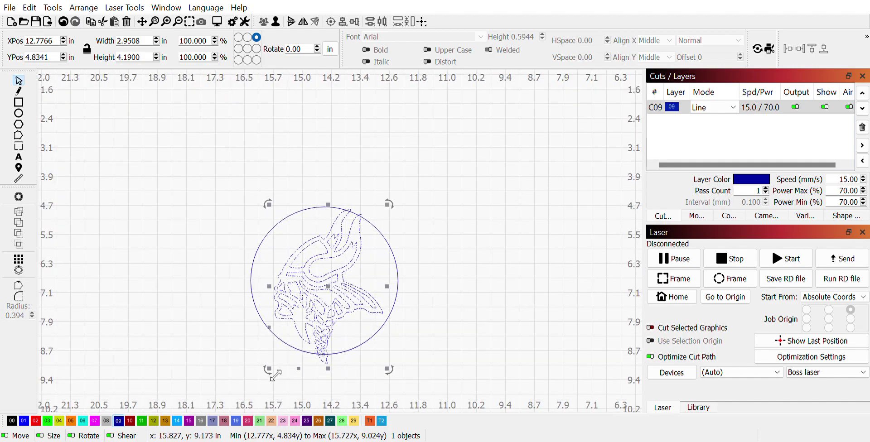
left_click_drag(275, 375, 293, 341)
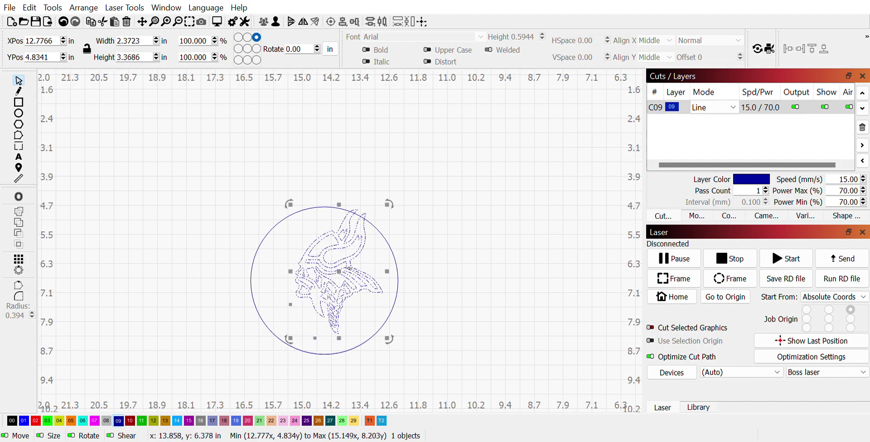
left_click_drag(347, 279, 327, 284)
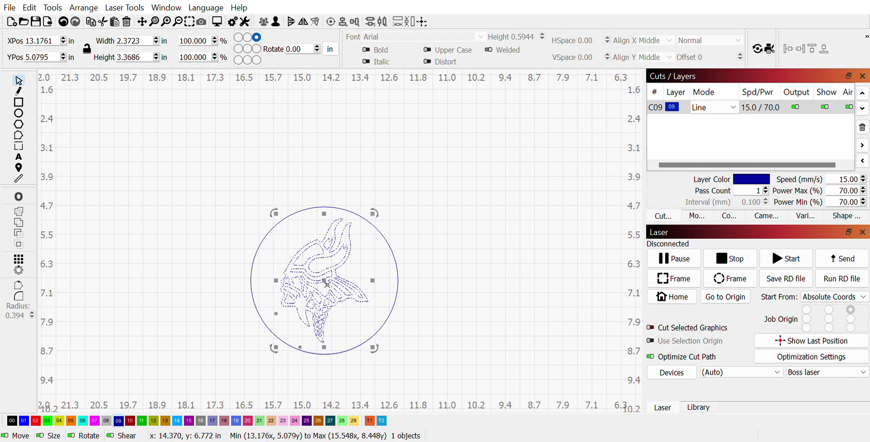
left_click(217, 244)
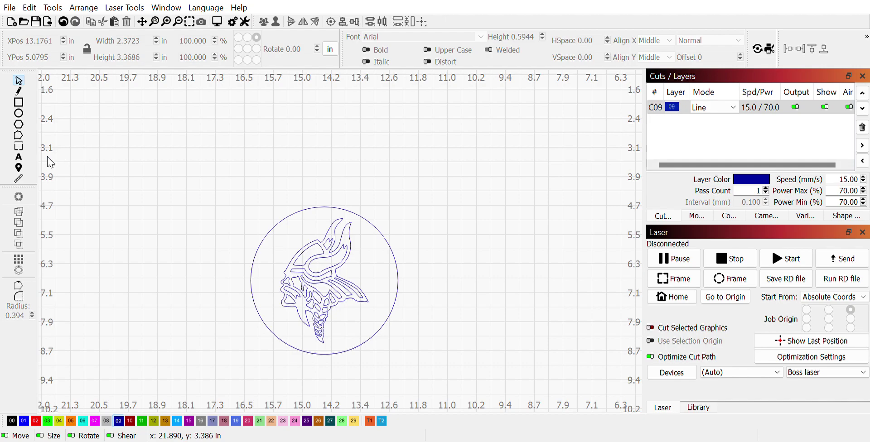
Create text objects SKOL and 2023, then move 2023 onto the circle's lower right.
left_click(19, 158)
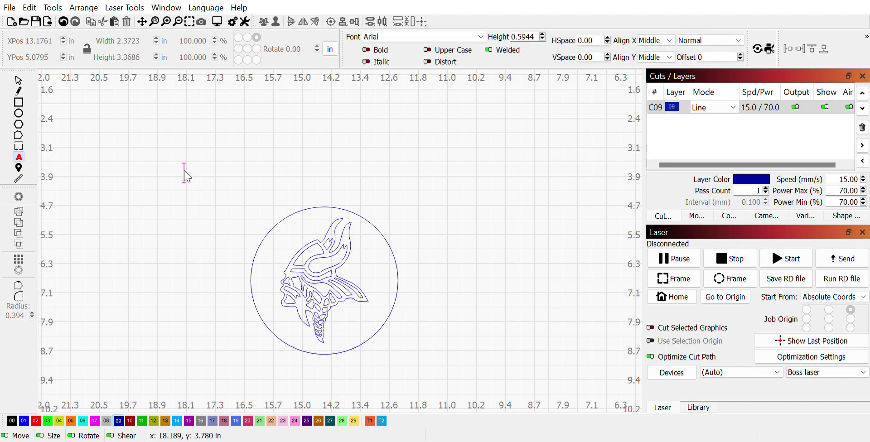
left_click(184, 174)
type("SKOL")
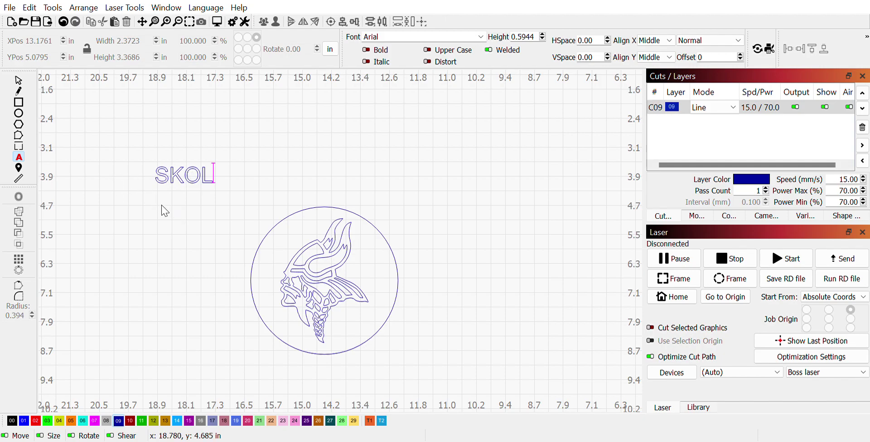
left_click(163, 203)
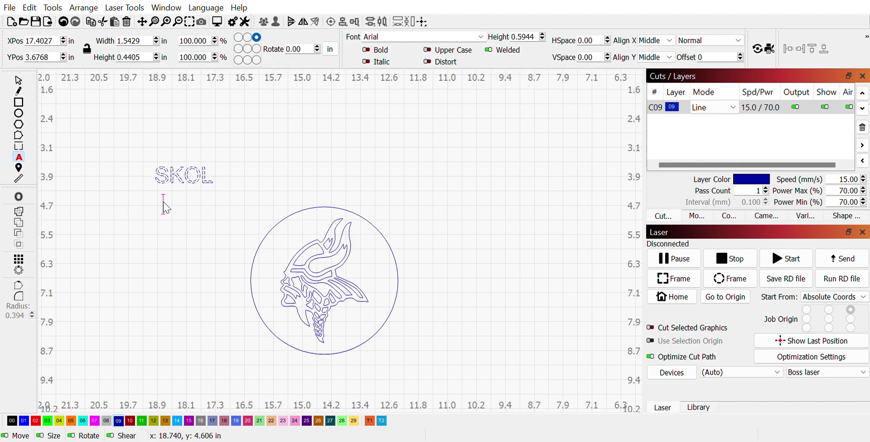
type("2023")
left_click(167, 248)
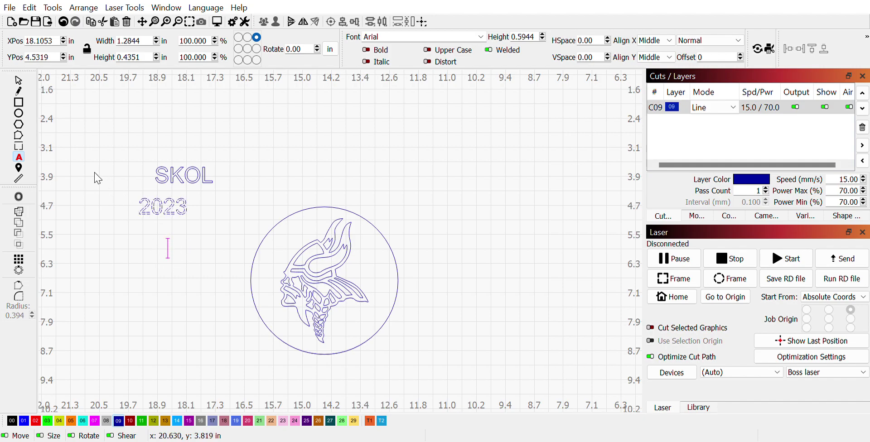
left_click(19, 80)
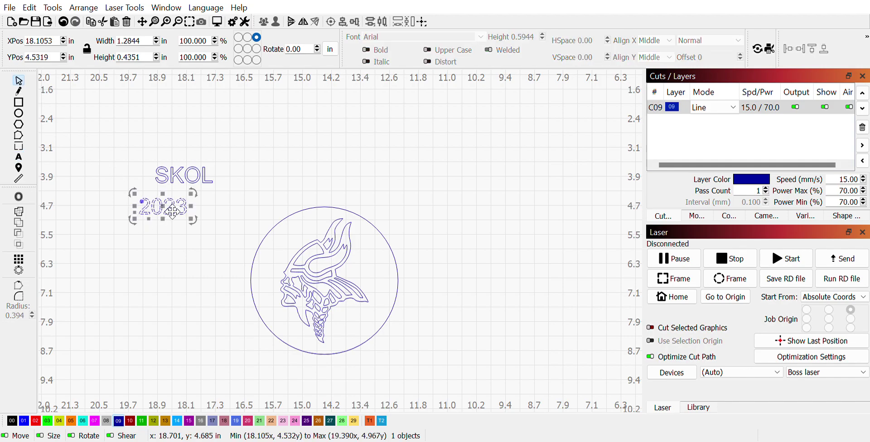
left_click_drag(170, 210, 358, 322)
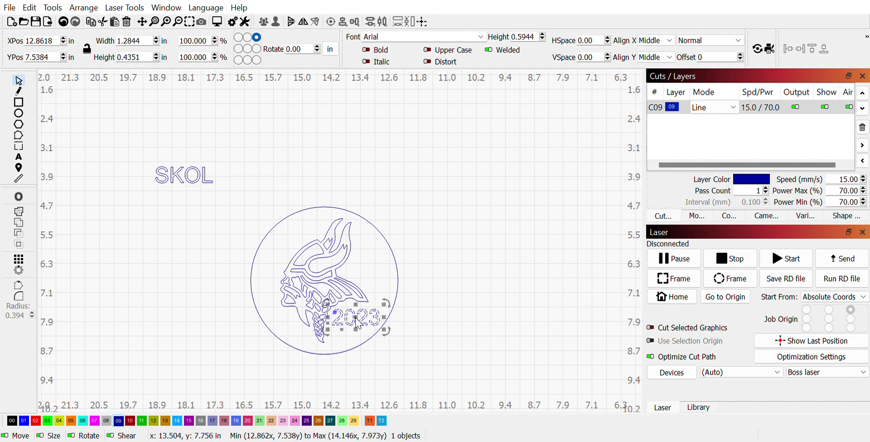
Rotate SKOL to about -38° and place it on the circle's upper-left edge.
left_click(203, 254)
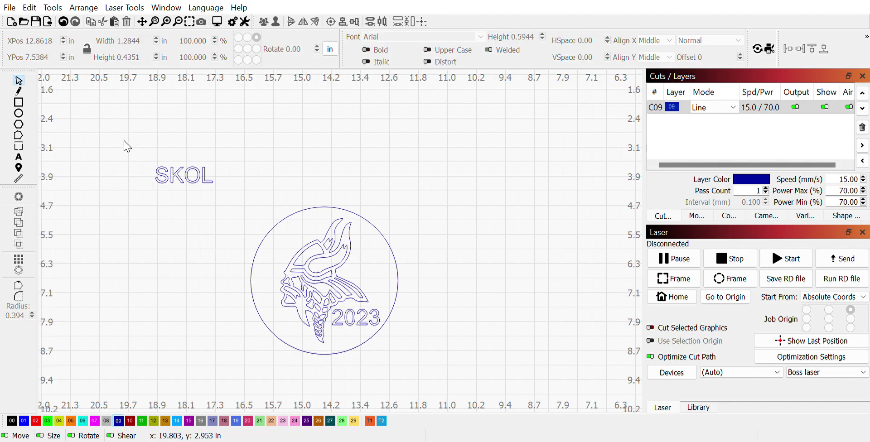
left_click_drag(125, 141, 247, 211)
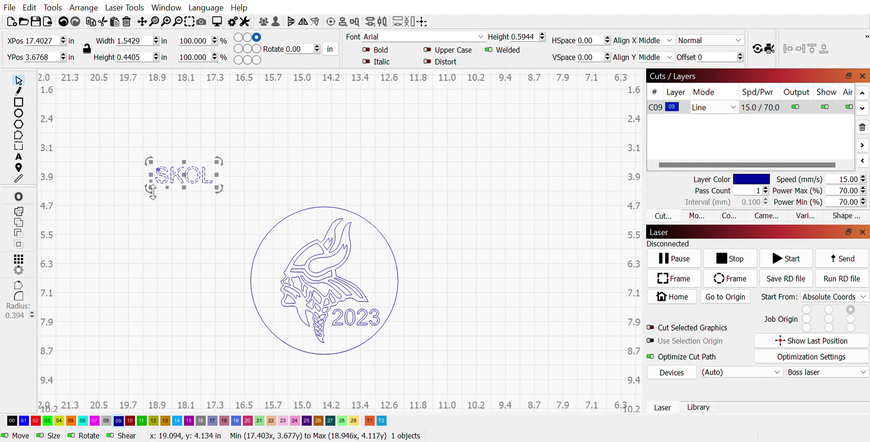
mouse_move(153, 196)
left_mouse_down()
mouse_move(188, 207)
mouse_move(148, 191)
mouse_move(158, 198)
left_mouse_up()
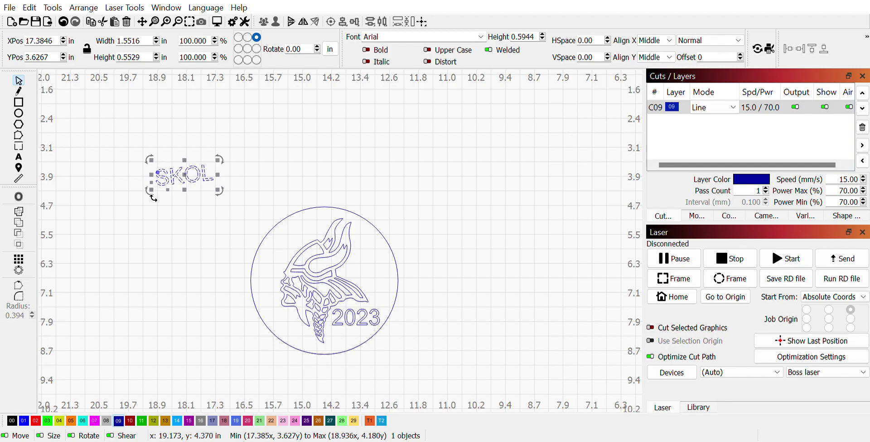
left_click_drag(152, 198, 177, 214)
left_click_drag(189, 184, 291, 247)
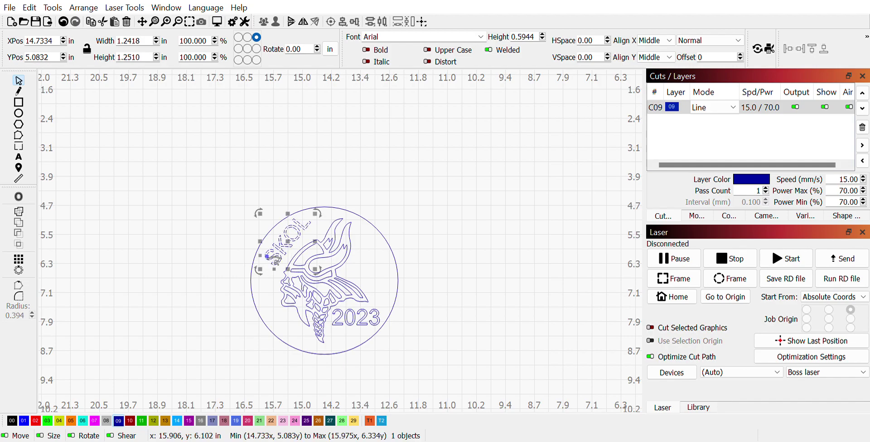
Bend SKOL along the circle's upper-left arc using Text on Path.
left_click_drag(276, 262, 279, 270)
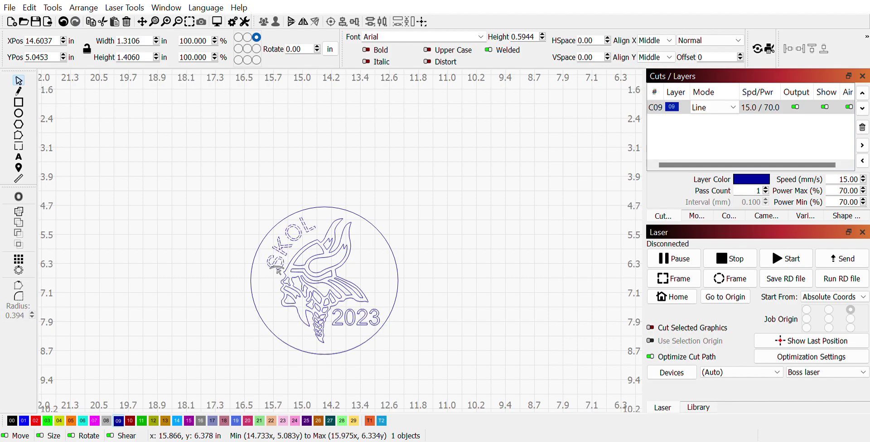
left_click_drag(279, 271, 278, 270)
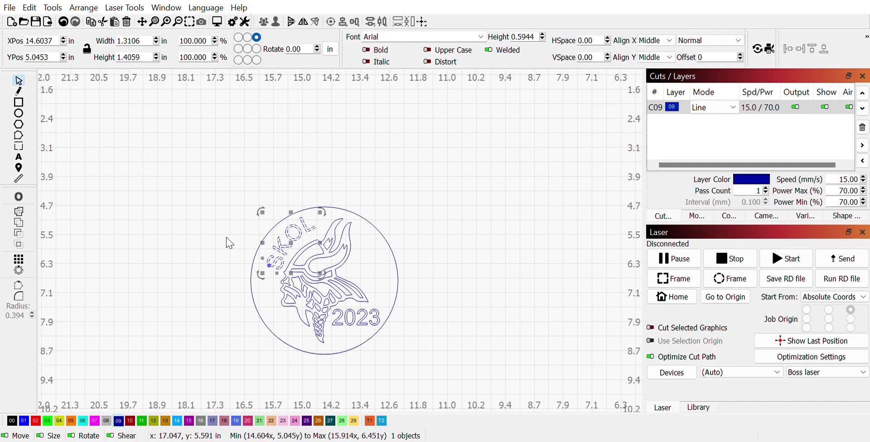
left_click(226, 220)
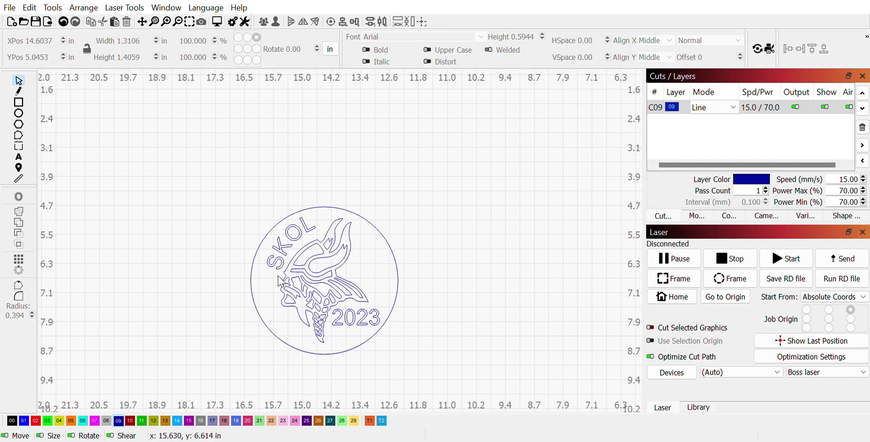
Select the head, SKOL and 2023 and set layer C09 to Fill at 300 mm/s, 35% power.
left_click_drag(278, 282, 413, 348)
left_click(237, 221)
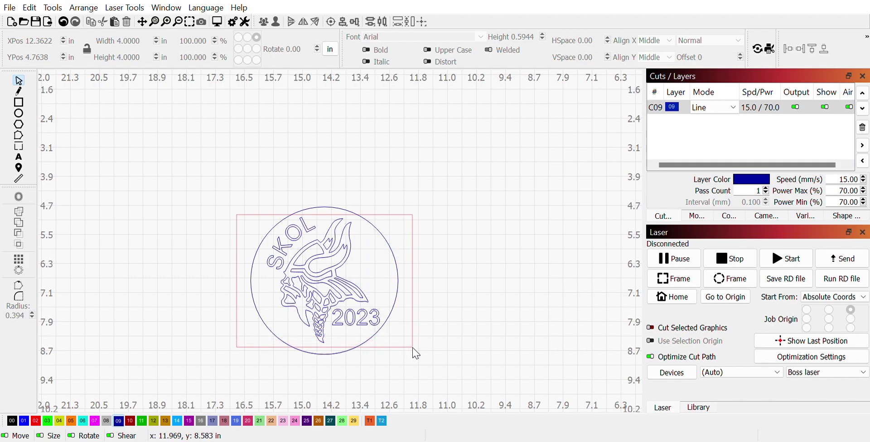
left_click_drag(413, 348, 412, 348)
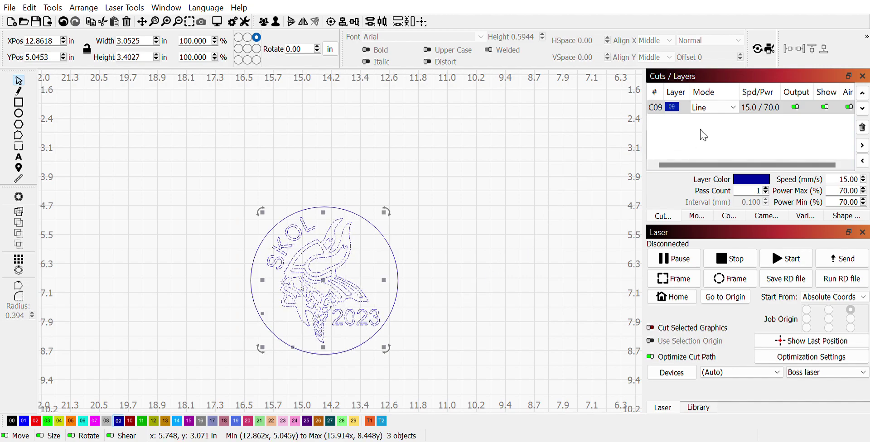
left_click(741, 111)
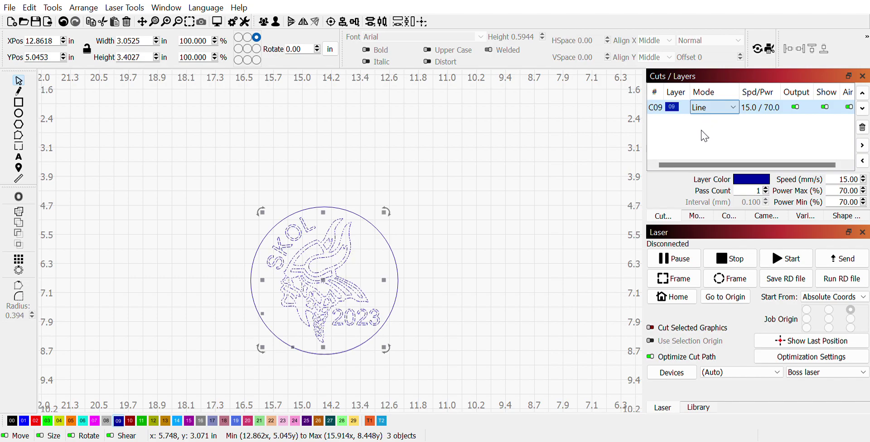
key("Down")
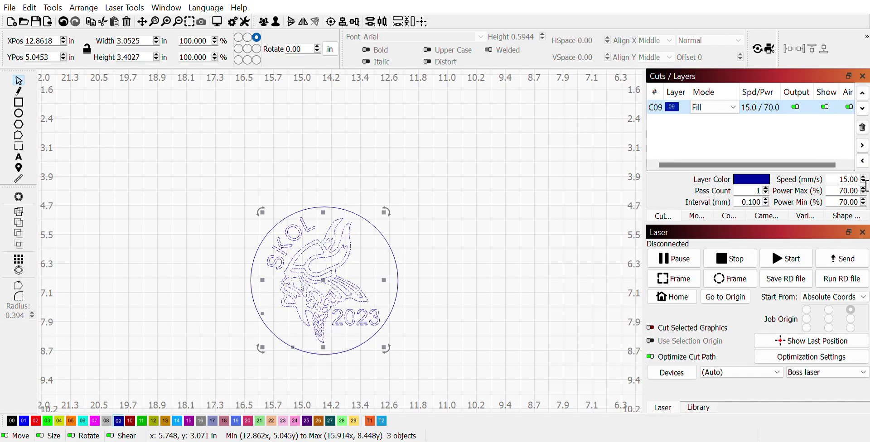
key("BackSpace")
key("BackSpace")
key("BackSpace")
key("BackSpace")
key("BackSpace")
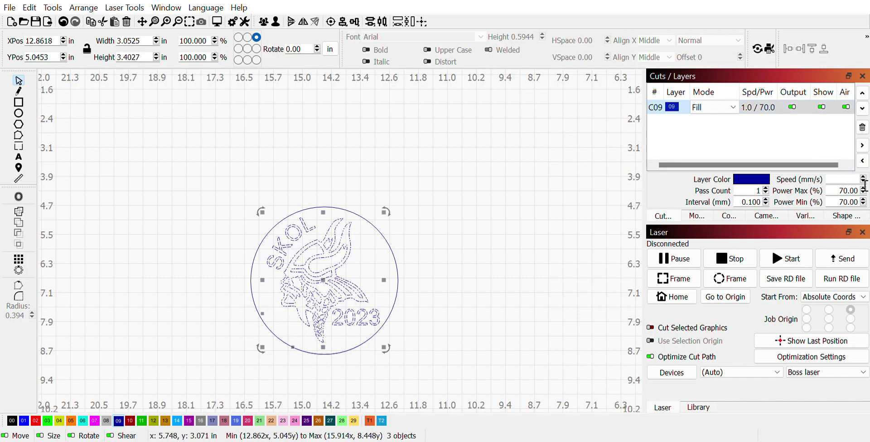
type("300")
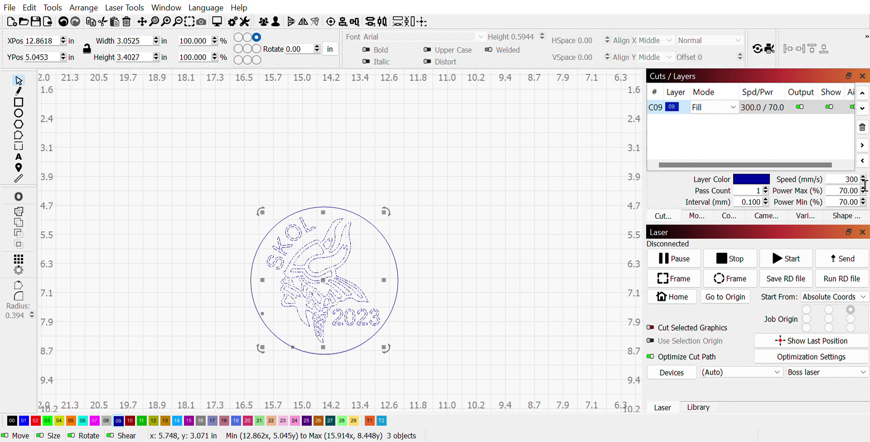
key("Return")
key("BackSpace")
key("BackSpace")
key("BackSpace")
key("BackSpace")
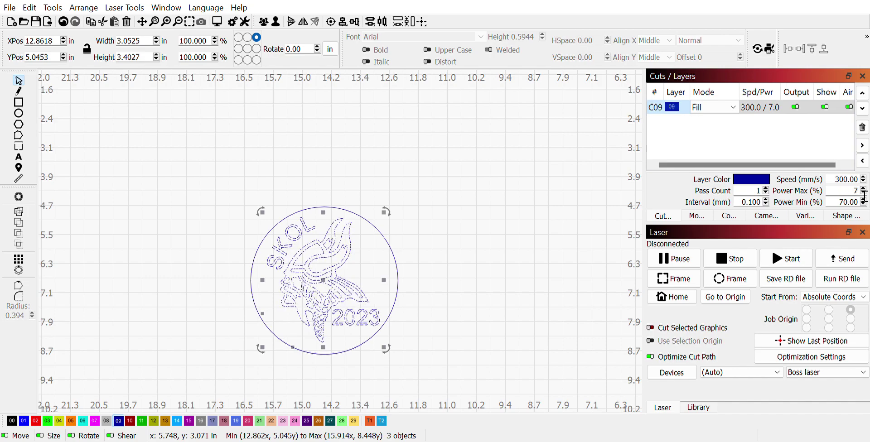
type("35")
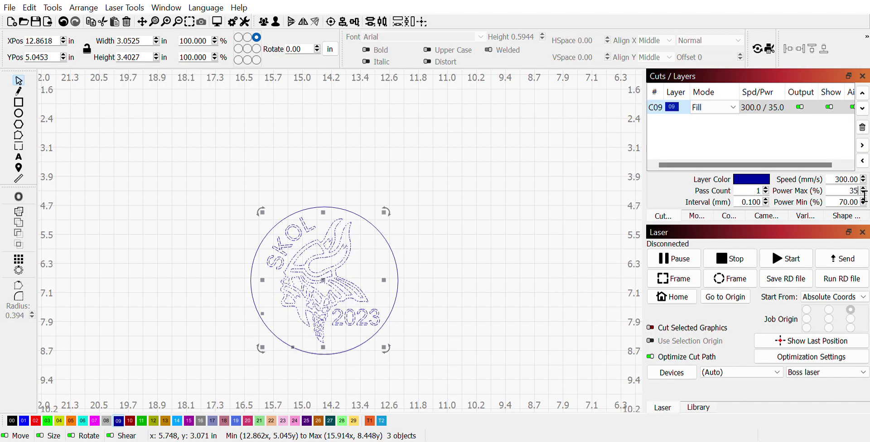
key("Return")
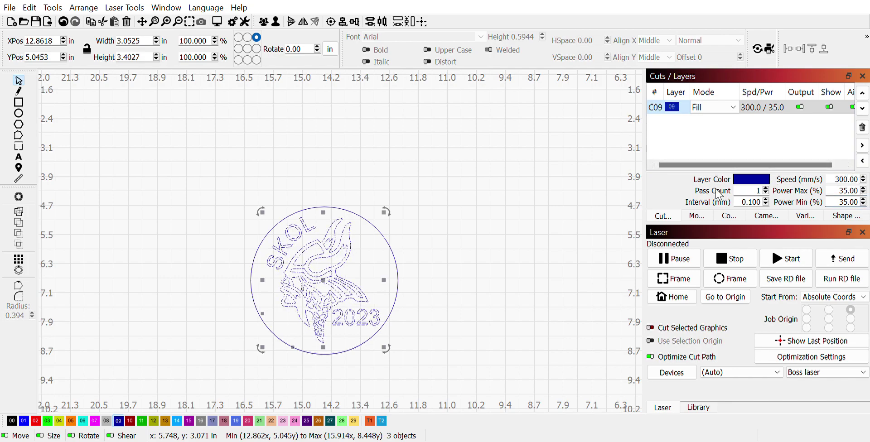
Move the circle onto red layer C02 set to 15 mm/s with 70% maximum and minimum power.
left_click(549, 196)
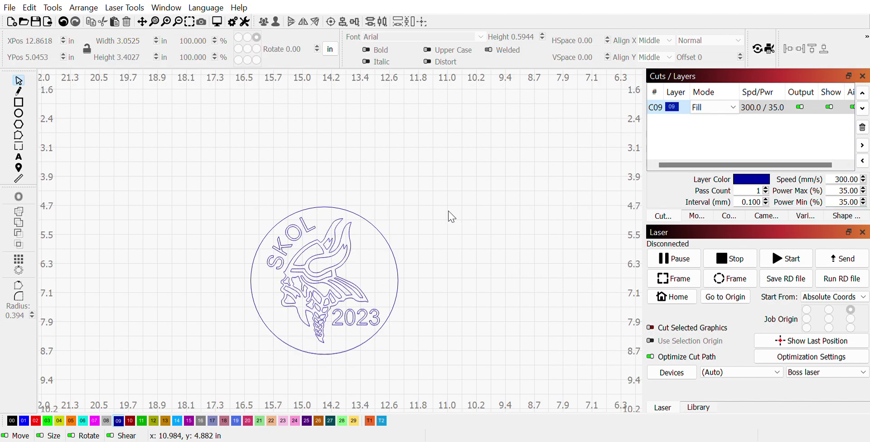
left_click(378, 231)
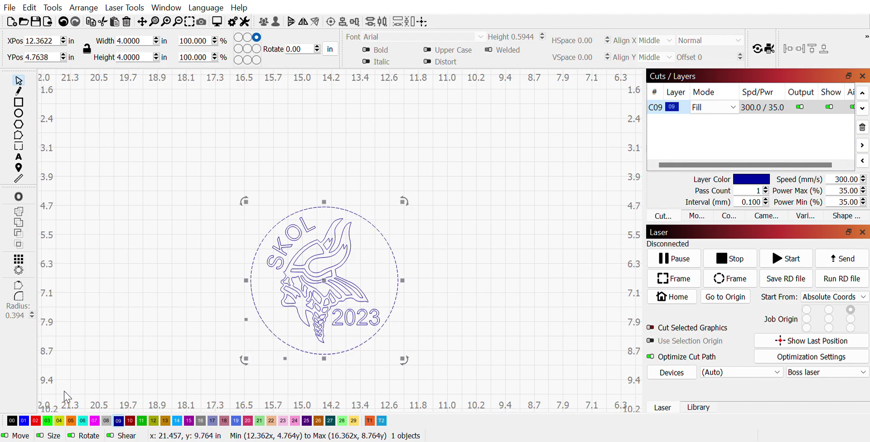
left_click(35, 421)
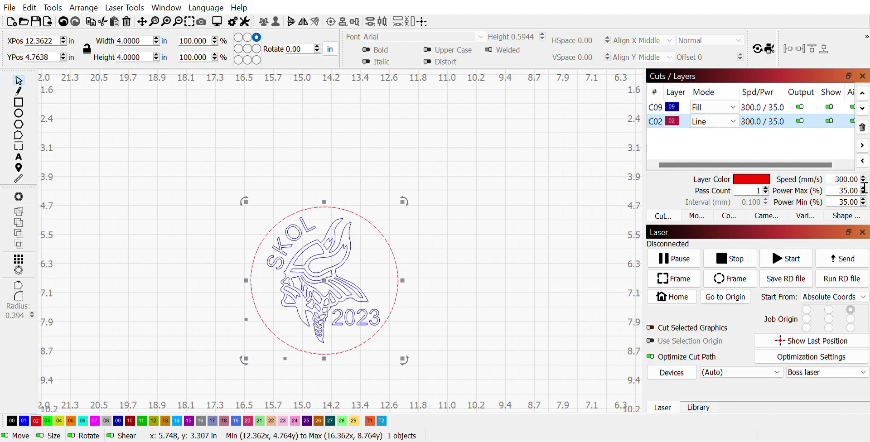
key("BackSpace")
key("BackSpace")
key("BackSpace")
key("BackSpace")
key("BackSpace")
type("15")
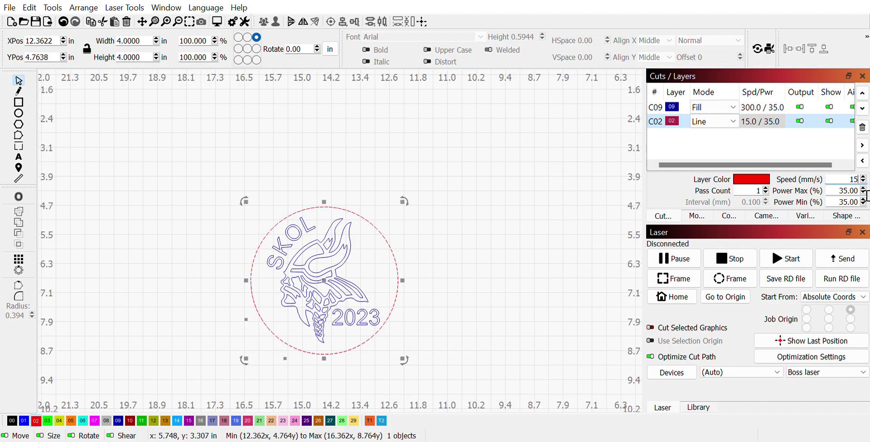
left_click(866, 196)
key("BackSpace")
key("BackSpace")
key("BackSpace")
key("BackSpace")
key("BackSpace")
type("35.")
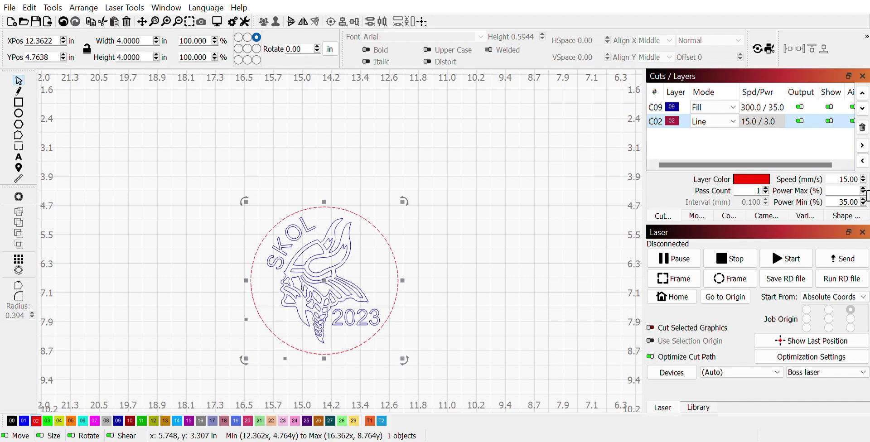
type("0")
left_click(864, 202)
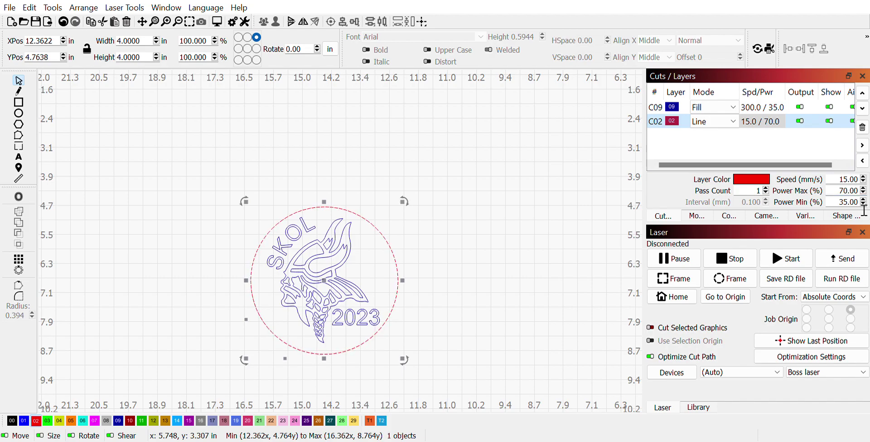
key("BackSpace")
key("BackSpace")
key("BackSpace")
key("BackSpace")
key("BackSpace")
type("70")
left_click(590, 197)
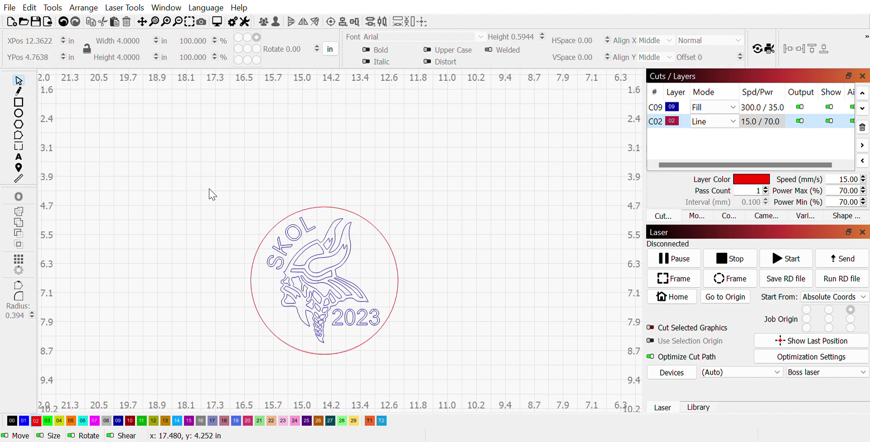
Select the whole coaster design and apply a Grid Array of 2 columns by 2 rows.
left_click_drag(209, 189, 454, 379)
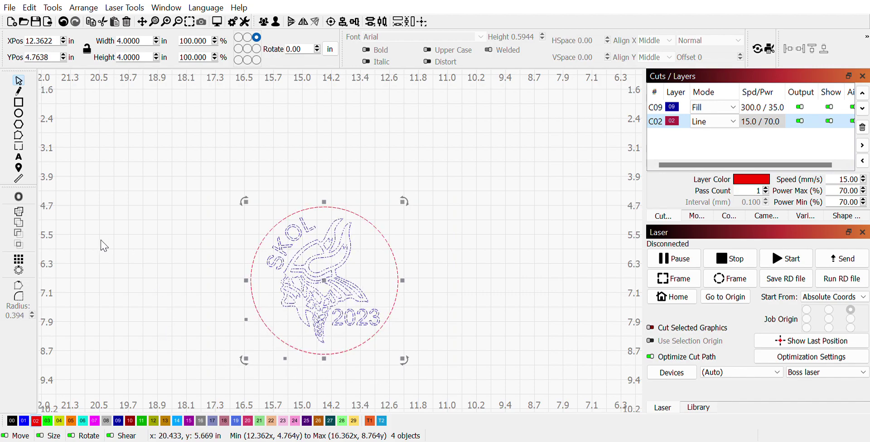
left_click(19, 262)
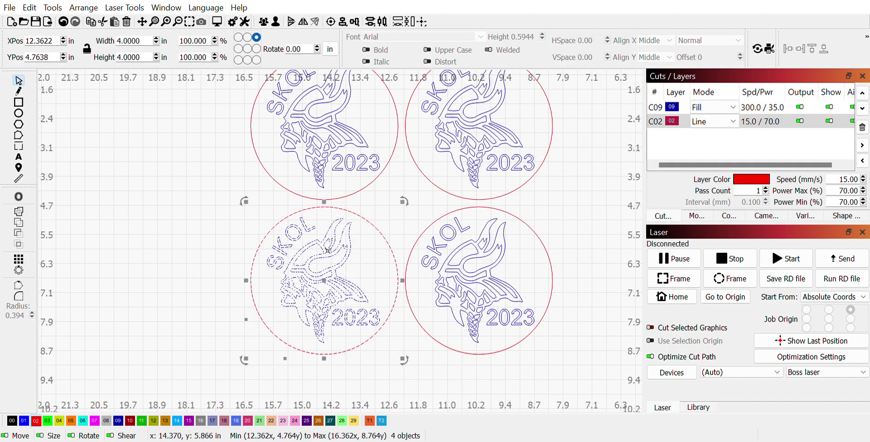
left_click(181, 159)
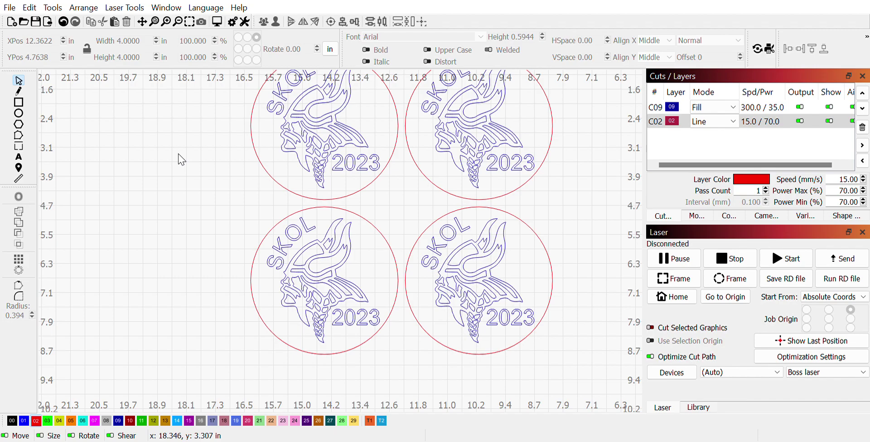
scroll(172, 191, "down", 4)
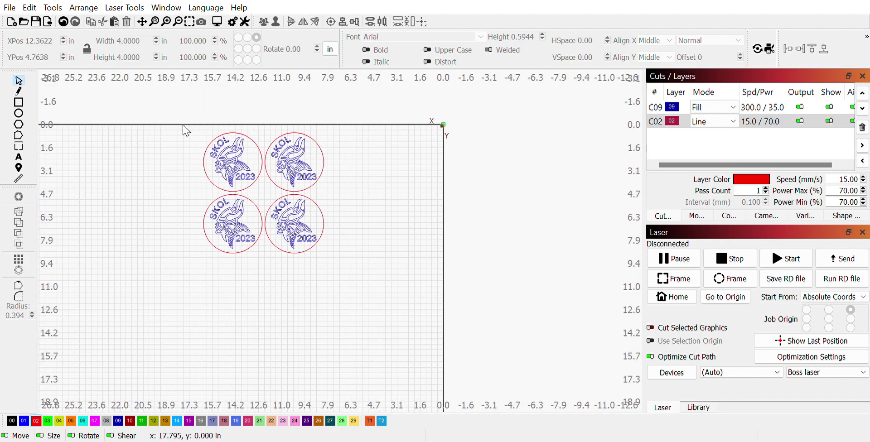
Select all four coasters and drag the 8.1968 by 8.1968 inch grid to the top-right origin corner.
left_click_drag(184, 121, 354, 274)
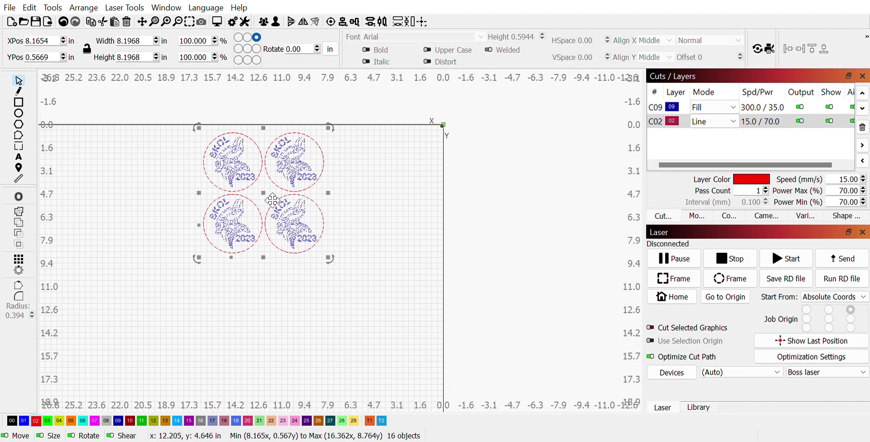
left_click_drag(271, 200, 382, 196)
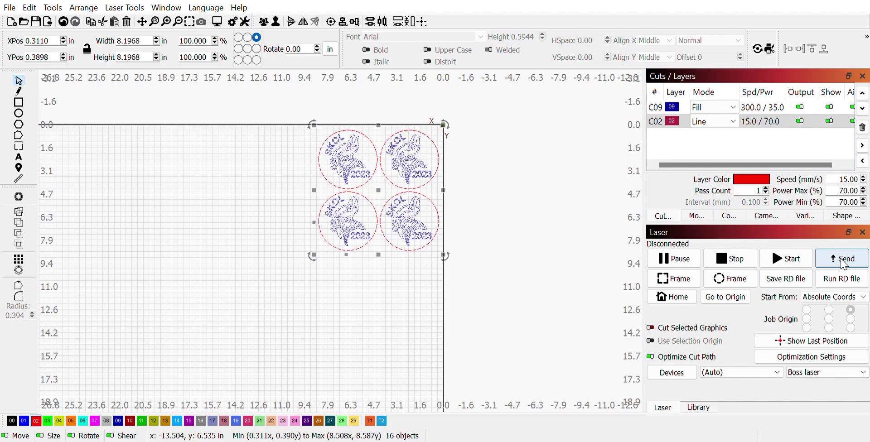
Send the 16-object coaster job from the Laser panel to the laser.
left_click(844, 263)
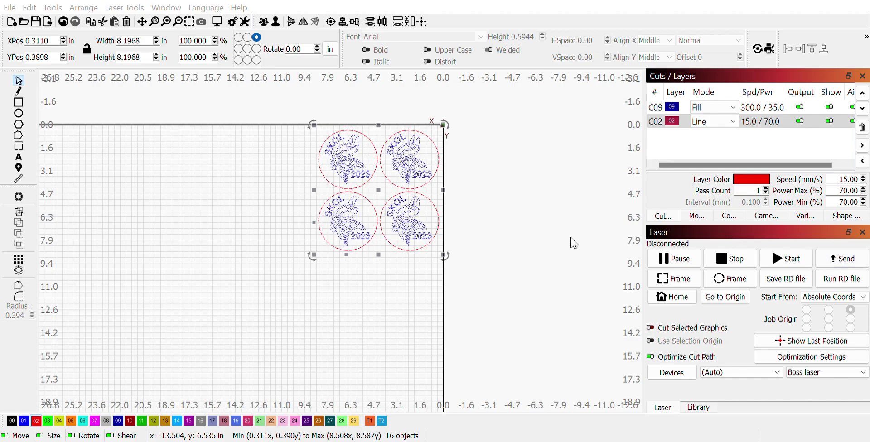